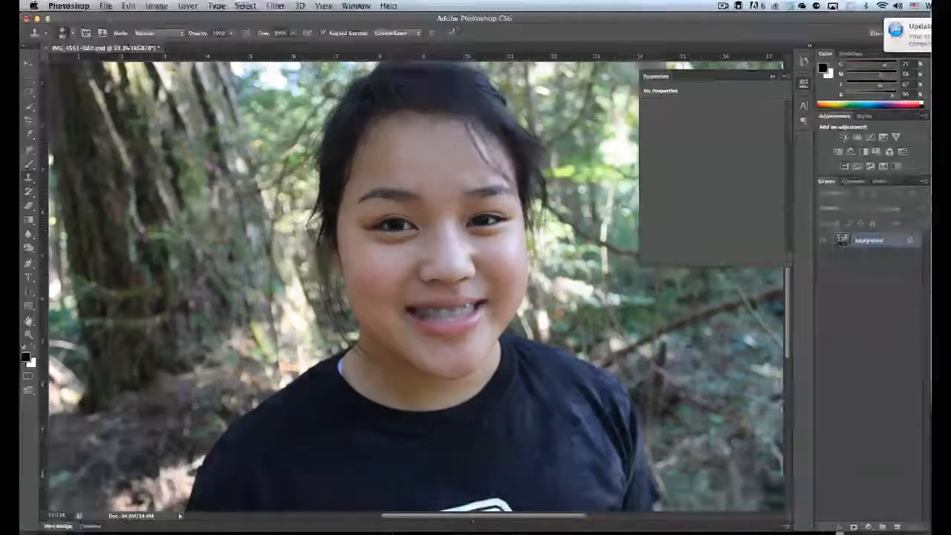
- Close the current portrait without saving it and open 20110908-dsc_1780.jpeg from the Desktop
{"action": "left_click", "coordinate": [44, 48]}
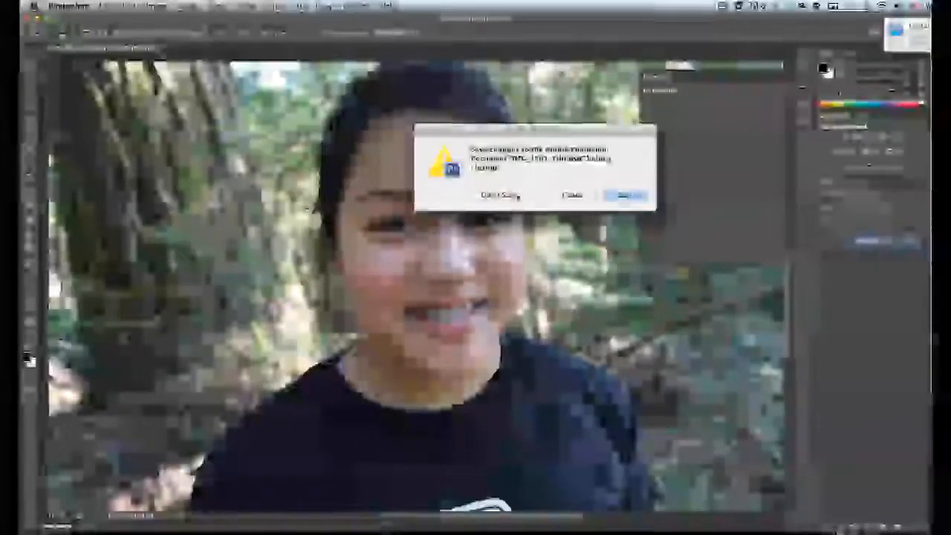
{"action": "left_click", "coordinate": [499, 194]}
{"action": "left_click", "coordinate": [107, 6]}
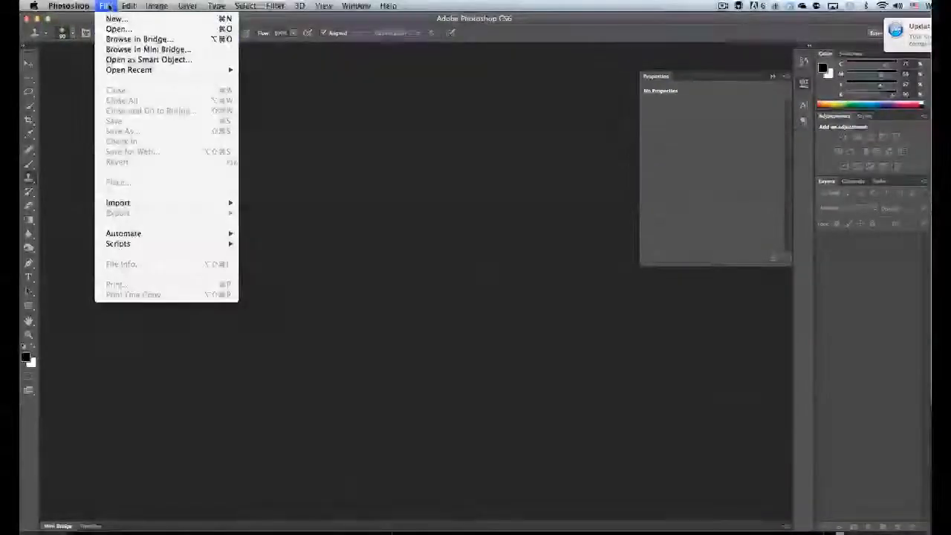
{"action": "left_click", "coordinate": [117, 28]}
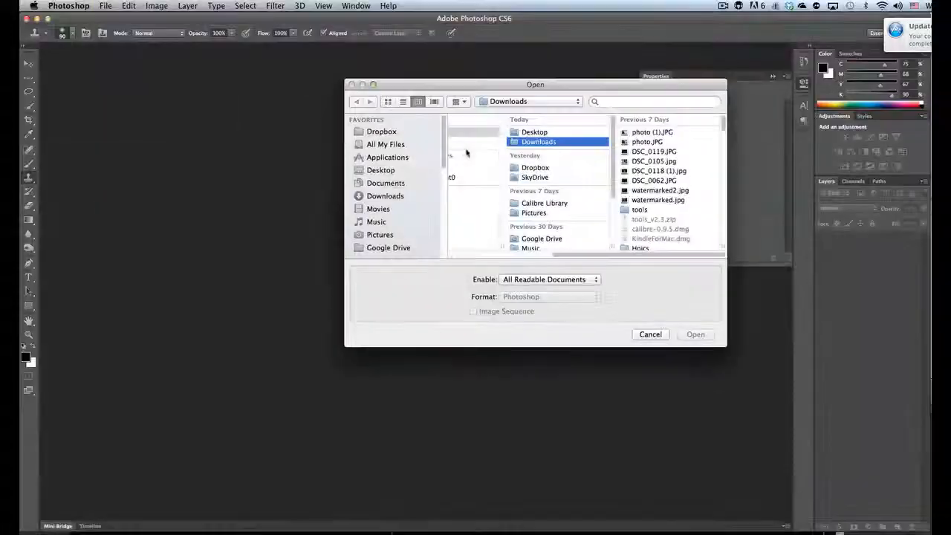
{"action": "left_click", "coordinate": [532, 133]}
{"action": "left_click", "coordinate": [639, 133]}
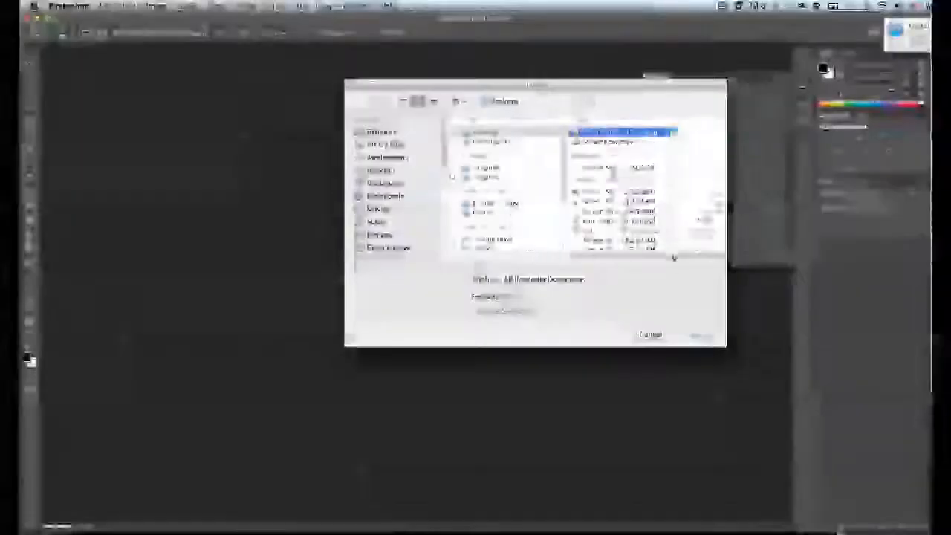
{"action": "left_click", "coordinate": [696, 334]}
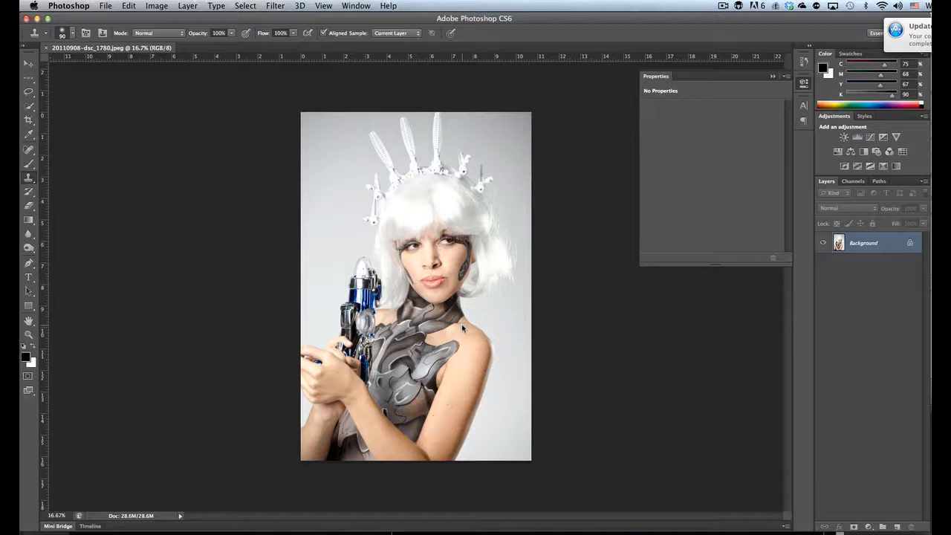
- Examine the portrait at several zoom levels, from the whole figure to a close-up of the face
{"action": "key", "text": "super+plus"}
{"action": "key", "text": "super+plus"}
{"action": "key", "text": "super+plus"}
{"action": "key", "text": "super+plus"}
{"action": "key", "text": "super+plus"}
{"action": "key", "text": "super+plus"}
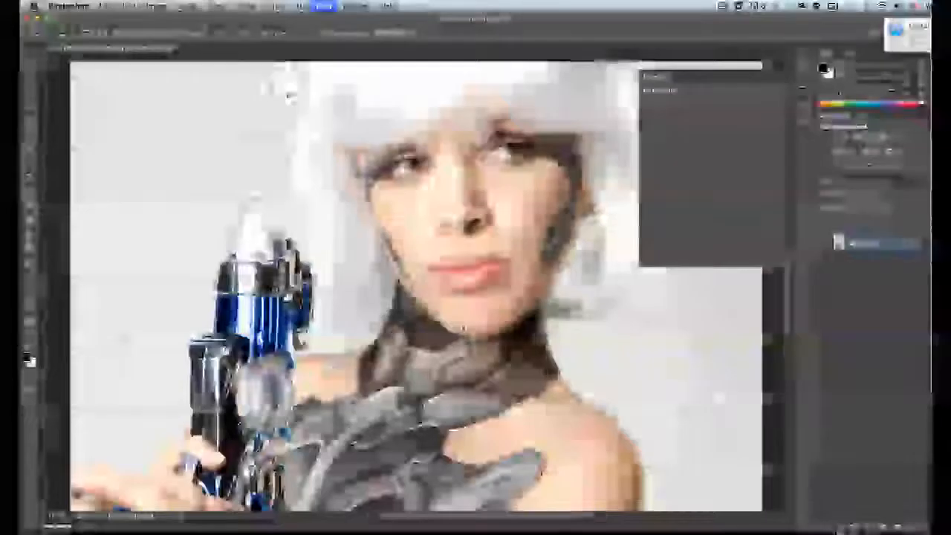
{"action": "key", "text": "super+minus"}
{"action": "key", "text": "super+minus"}
{"action": "key", "text": "super+minus"}
{"action": "key", "text": "super+minus"}
{"action": "key", "text": "super+minus"}
{"action": "key", "text": "super+minus"}
{"action": "key", "text": "super+minus"}
{"action": "key", "text": "super+minus"}
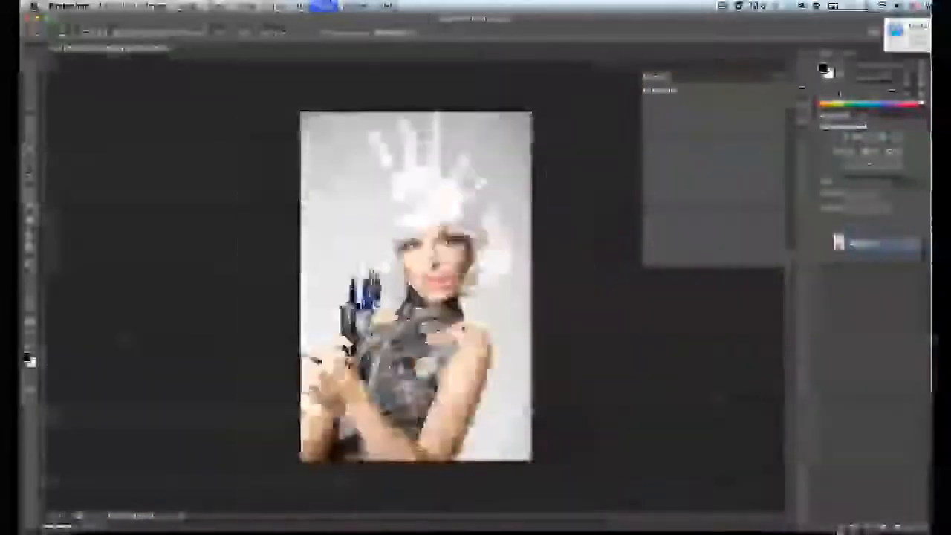
{"action": "key", "text": "super+0"}
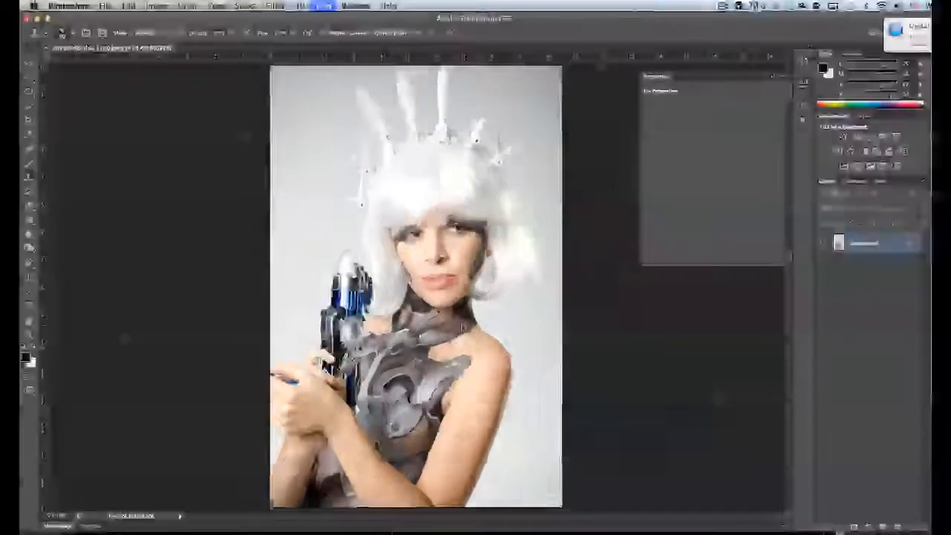
{"action": "key", "text": "super+minus"}
{"action": "key", "text": "super+minus"}
{"action": "key", "text": "super+plus"}
{"action": "key", "text": "super+plus"}
{"action": "key", "text": "super+plus"}
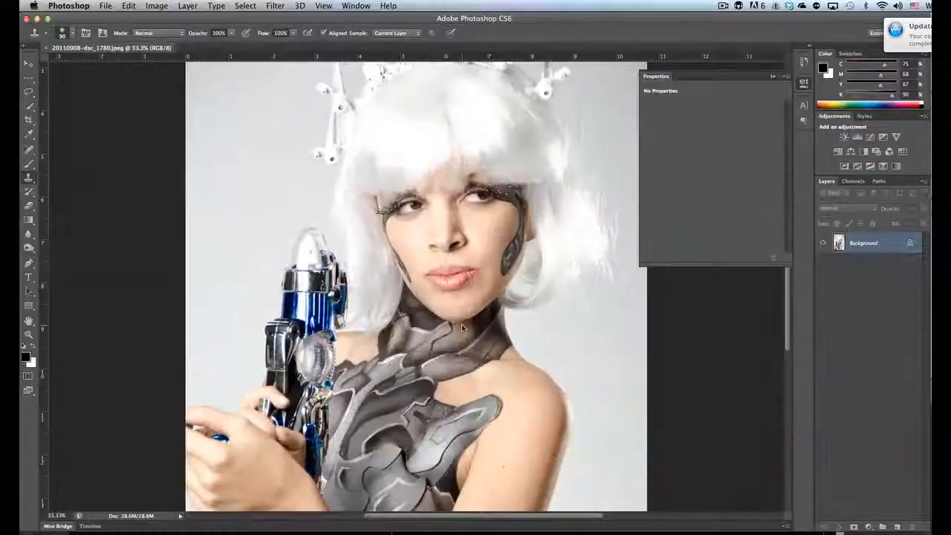
{"action": "key", "text": "super+0"}
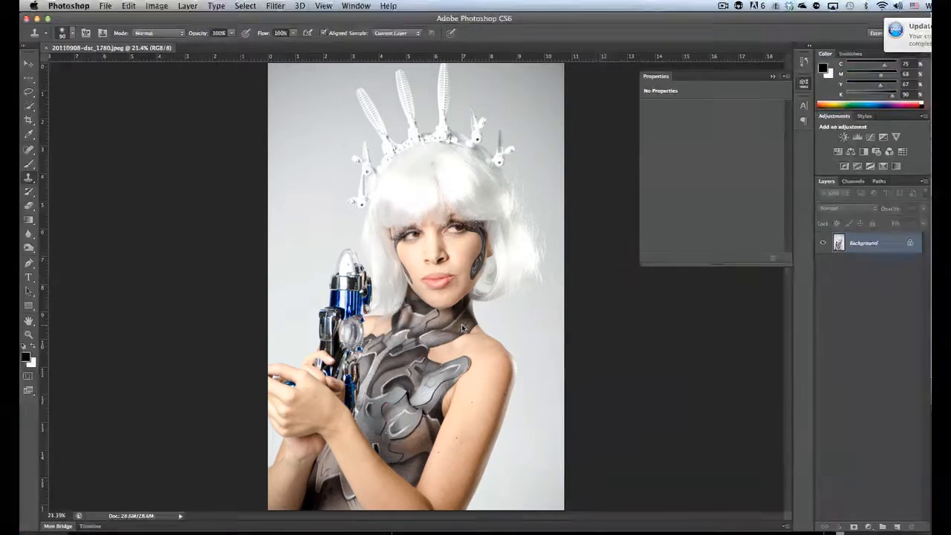
- Remove the small blemish on the cheek beside the nose with the content-aware Spot Healing Brush at size 20
{"action": "key", "text": "super+plus"}
{"action": "key", "text": "super+plus"}
{"action": "key", "text": "super+plus"}
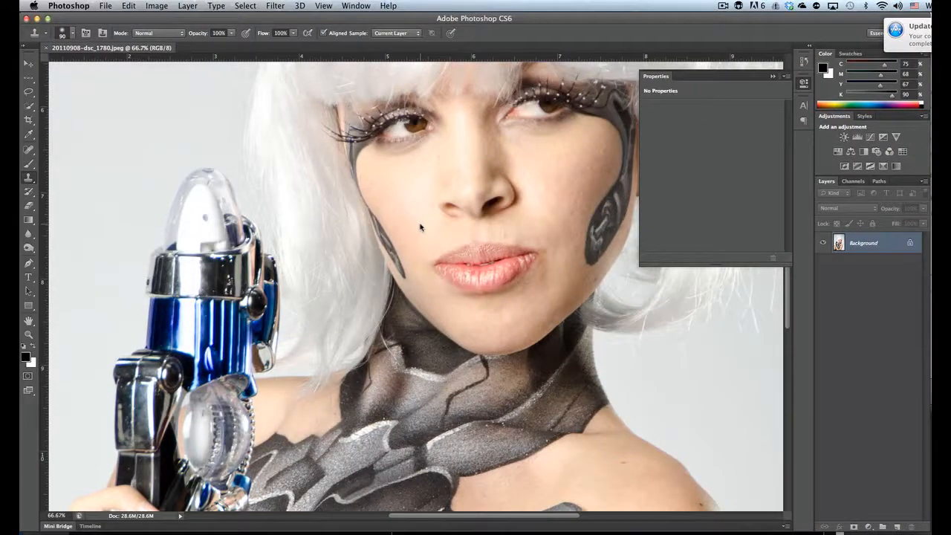
{"action": "left_click_drag", "start_coordinate": [420, 227], "coordinate": [391, 322]}
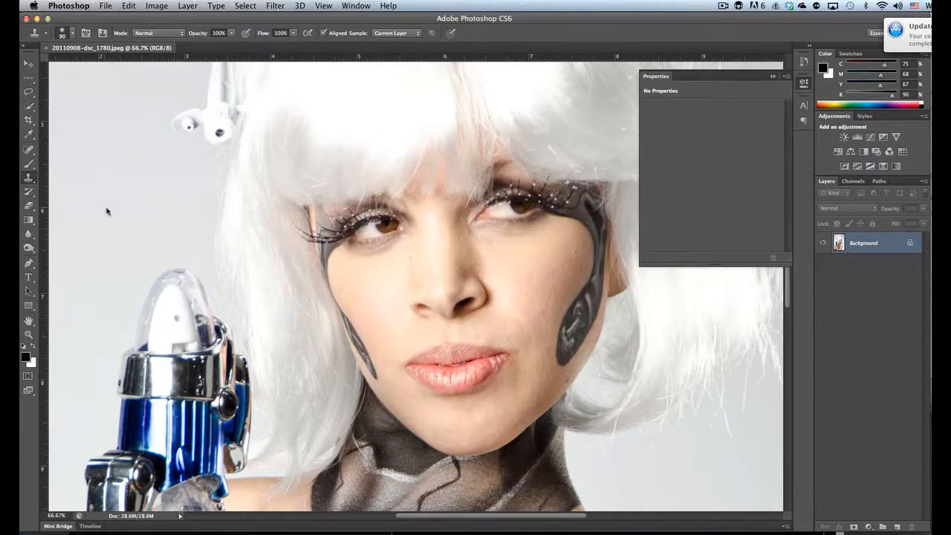
{"action": "left_click", "coordinate": [29, 149]}
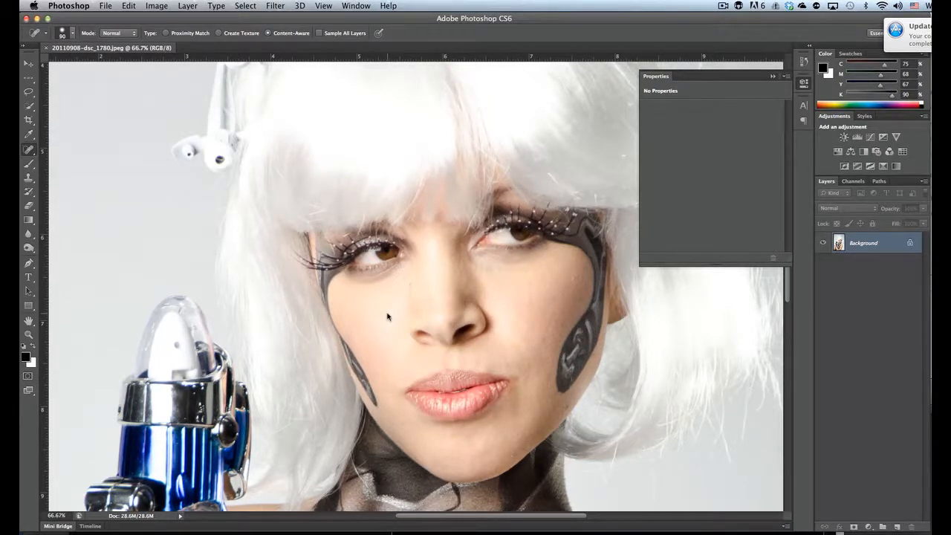
{"action": "key", "text": "]"}
{"action": "key", "text": "]"}
{"action": "key", "text": "]"}
{"action": "key", "text": "]"}
{"action": "key", "text": "]"}
{"action": "key", "text": "]"}
{"action": "key", "text": "]"}
{"action": "key", "text": "]"}
{"action": "key", "text": "]"}
{"action": "key", "text": "]"}
{"action": "key", "text": "]"}
{"action": "key", "text": "]"}
{"action": "key", "text": "["}
{"action": "key", "text": "["}
{"action": "scroll", "coordinate": [386, 315], "scroll_direction": "up", "scroll_amount": 3}
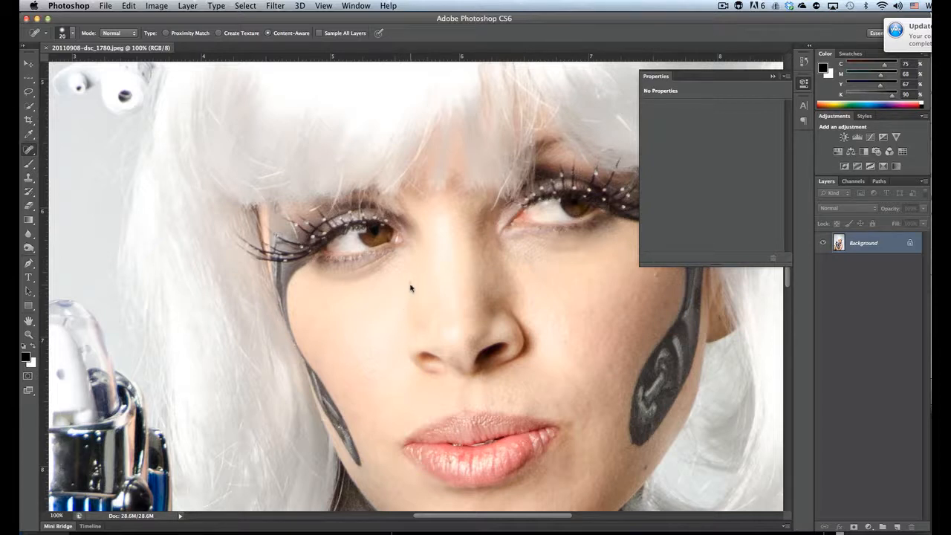
{"action": "left_click", "coordinate": [410, 287]}
- Close the Properties panel group covering the image
{"action": "left_click", "coordinate": [785, 76]}
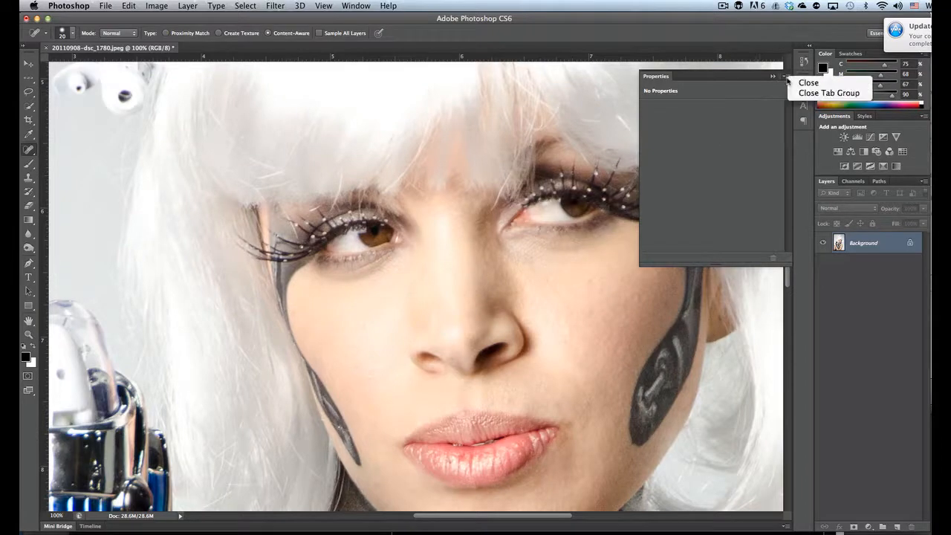
{"action": "left_click", "coordinate": [825, 94]}
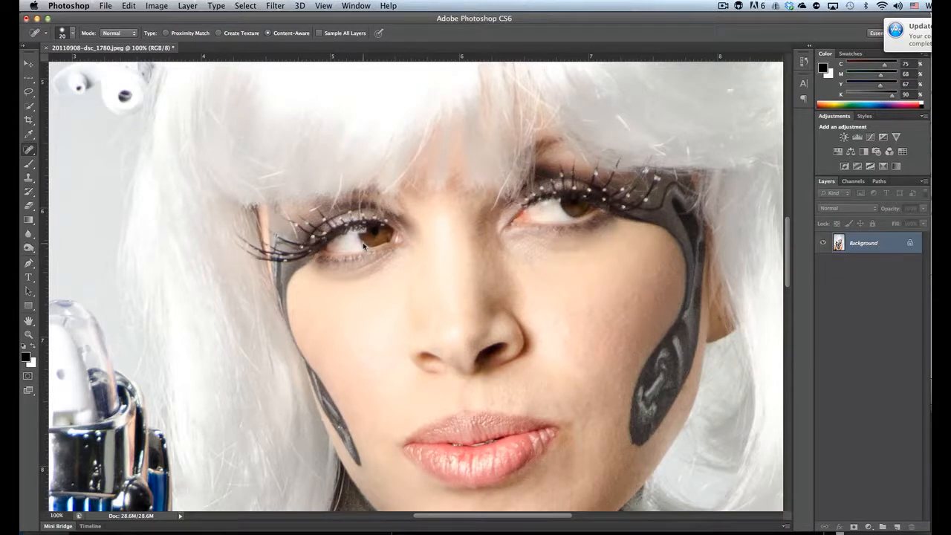
- Try painting over the woman's lips with the Spot Healing Brush at size 200, and undo the result
{"action": "key", "text": "super+z"}
{"action": "key", "text": "bracketright"}
{"action": "key", "text": "bracketright"}
{"action": "key", "text": "bracketright"}
{"action": "key", "text": "bracketright"}
{"action": "key", "text": "bracketright"}
{"action": "mouse_move", "coordinate": [565, 435]}
{"action": "left_mouse_down"}
{"action": "mouse_move", "coordinate": [416, 453]}
{"action": "mouse_move", "coordinate": [372, 437]}
{"action": "left_mouse_up"}
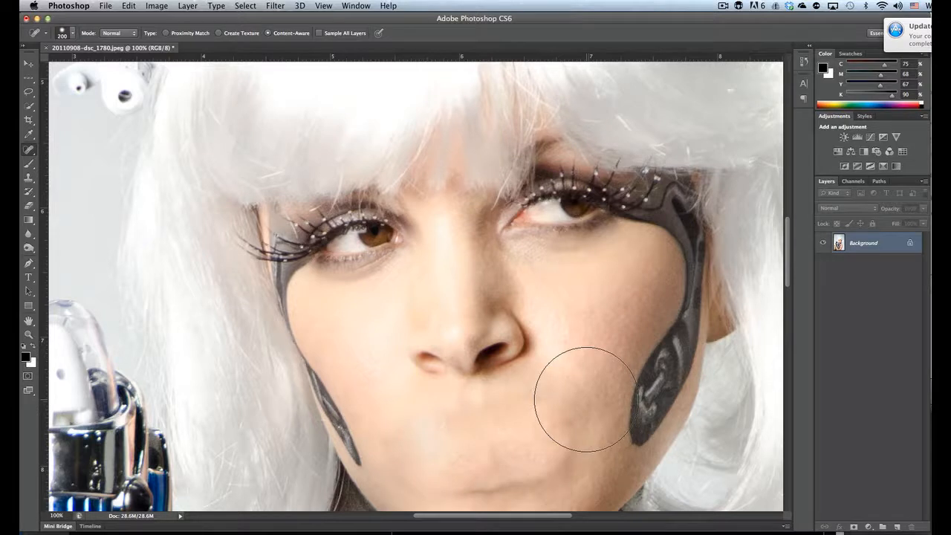
{"action": "left_click", "coordinate": [586, 399]}
{"action": "key", "text": "super+z"}
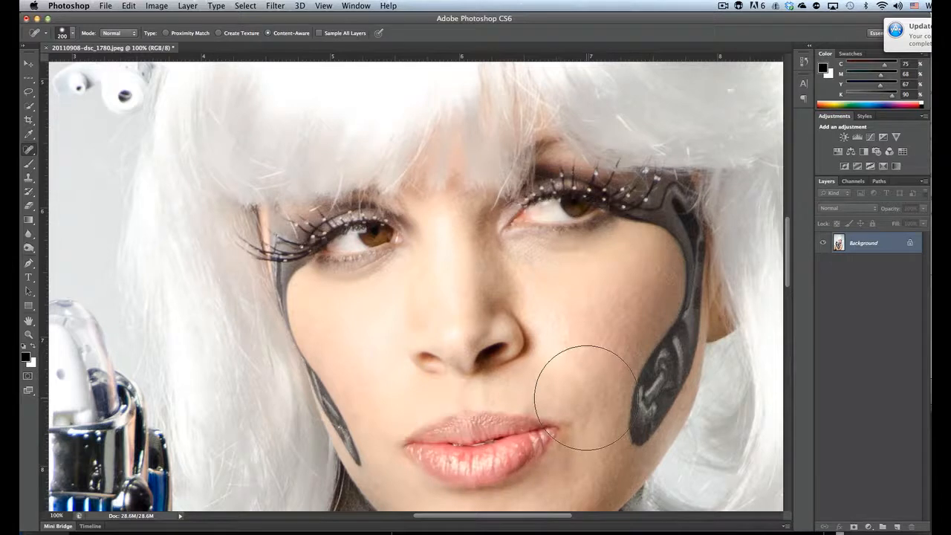
- Cover the forehead skin showing through the fringe with sampled white hair, using the Clone Stamp at size 90
{"action": "key", "text": "bracketleft"}
{"action": "key", "text": "bracketleft"}
{"action": "key", "text": "bracketleft"}
{"action": "key", "text": "bracketleft"}
{"action": "key", "text": "bracketleft"}
{"action": "key", "text": "bracketleft"}
{"action": "left_click", "coordinate": [29, 178]}
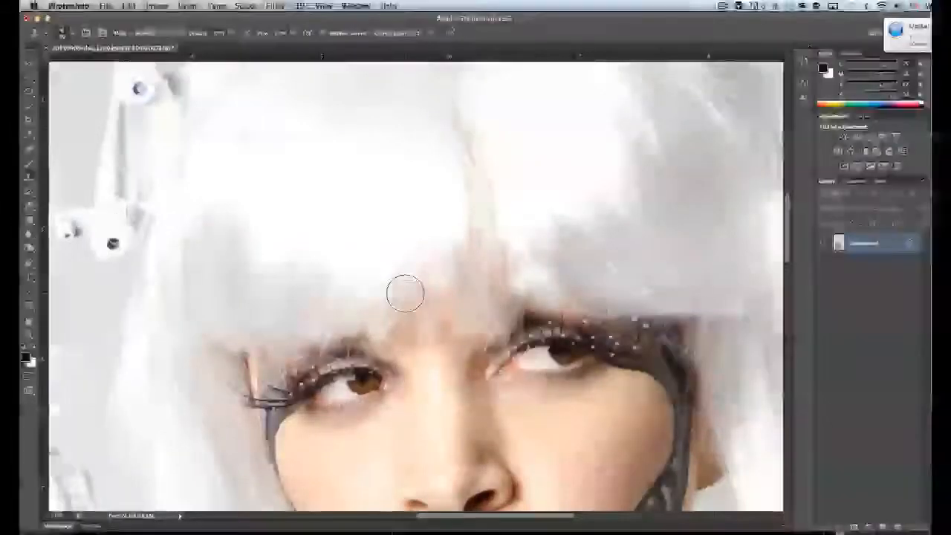
{"action": "left_click", "coordinate": [412, 280], "text": "alt"}
{"action": "left_click_drag", "start_coordinate": [399, 316], "coordinate": [415, 317]}
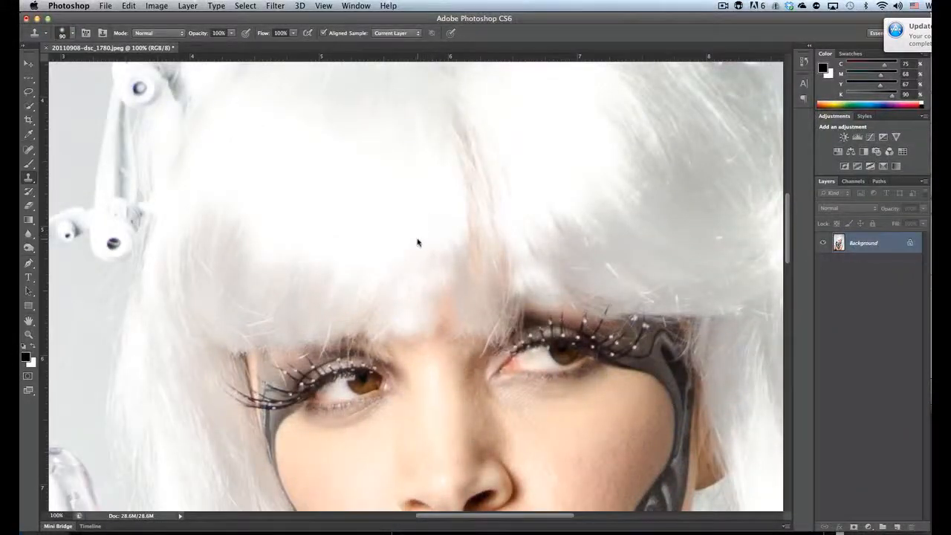
{"action": "left_click", "coordinate": [418, 242], "text": "alt"}
{"action": "mouse_move", "coordinate": [454, 307]}
{"action": "left_mouse_down"}
{"action": "mouse_move", "coordinate": [448, 320]}
{"action": "mouse_move", "coordinate": [448, 290]}
{"action": "left_mouse_up"}
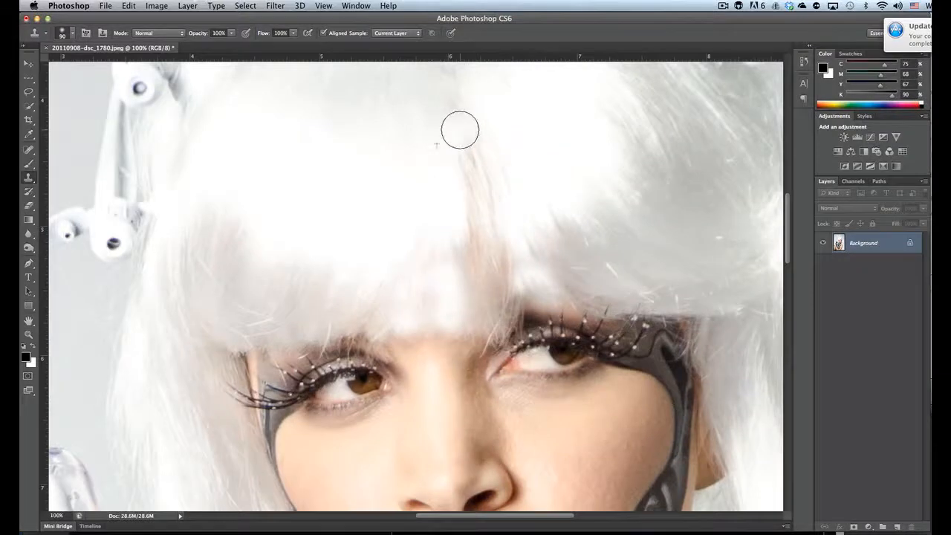
- Clone white hair over the fringe's central parting and the gap beside the eye on the image's right side
{"action": "mouse_move", "coordinate": [460, 130]}
{"action": "left_mouse_down"}
{"action": "mouse_move", "coordinate": [480, 256]}
{"action": "mouse_move", "coordinate": [470, 277]}
{"action": "left_mouse_up"}
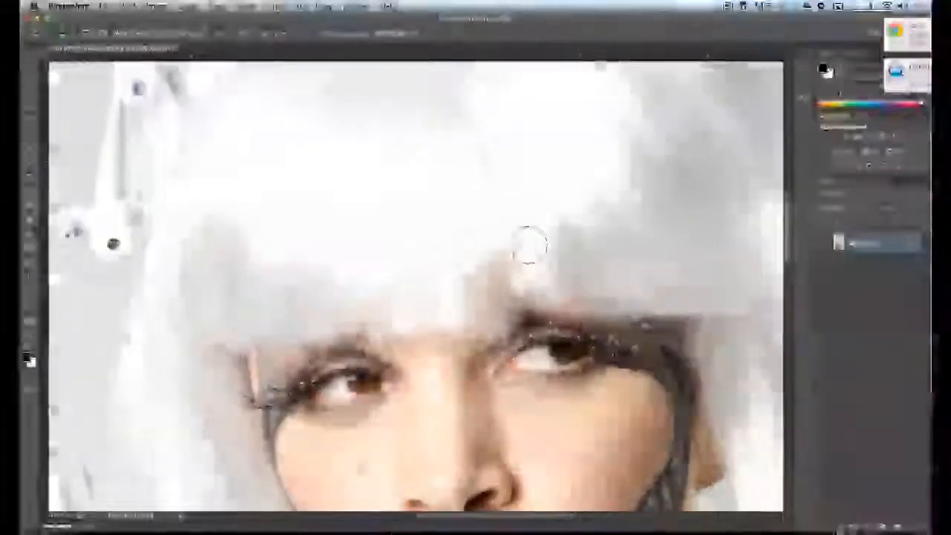
{"action": "left_click", "coordinate": [518, 282]}
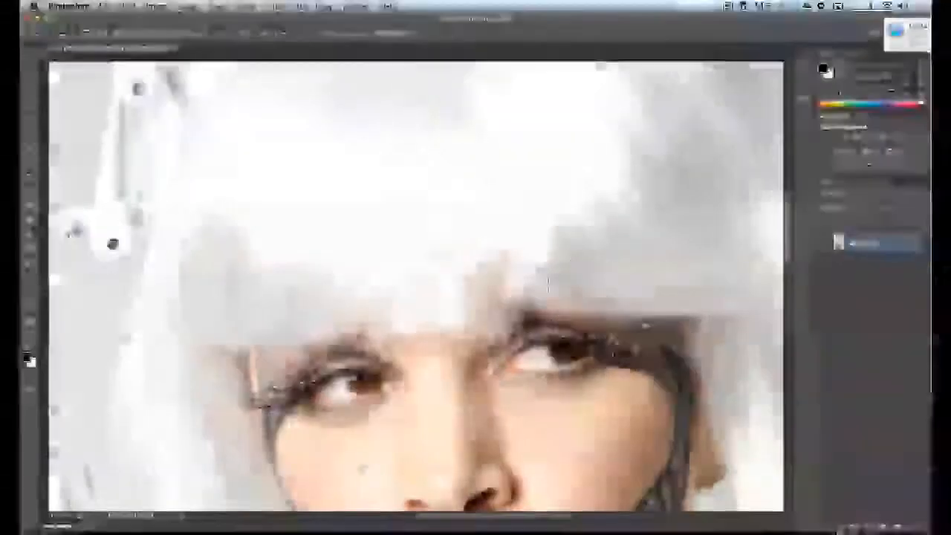
{"action": "left_click", "coordinate": [431, 233], "text": "alt"}
{"action": "left_click_drag", "start_coordinate": [474, 283], "coordinate": [486, 271]}
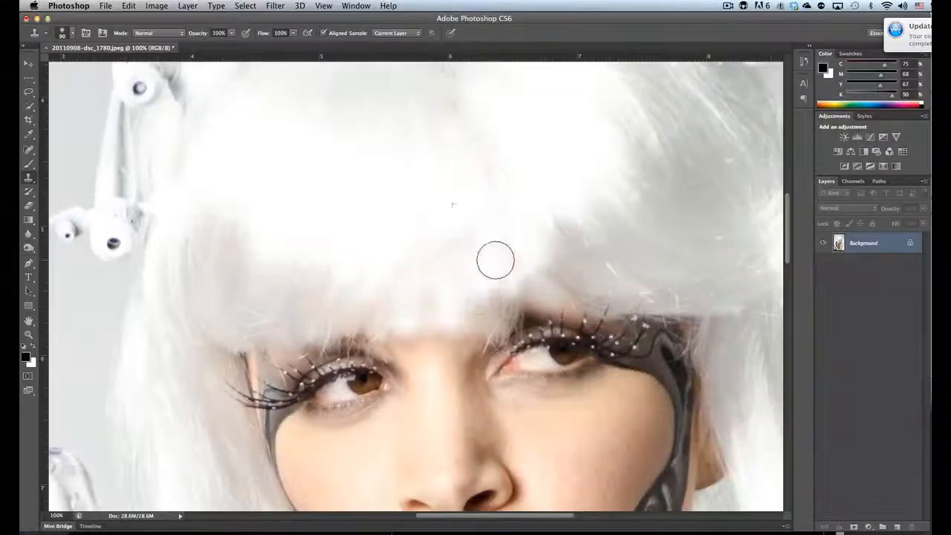
{"action": "left_click", "coordinate": [461, 273], "text": "alt"}
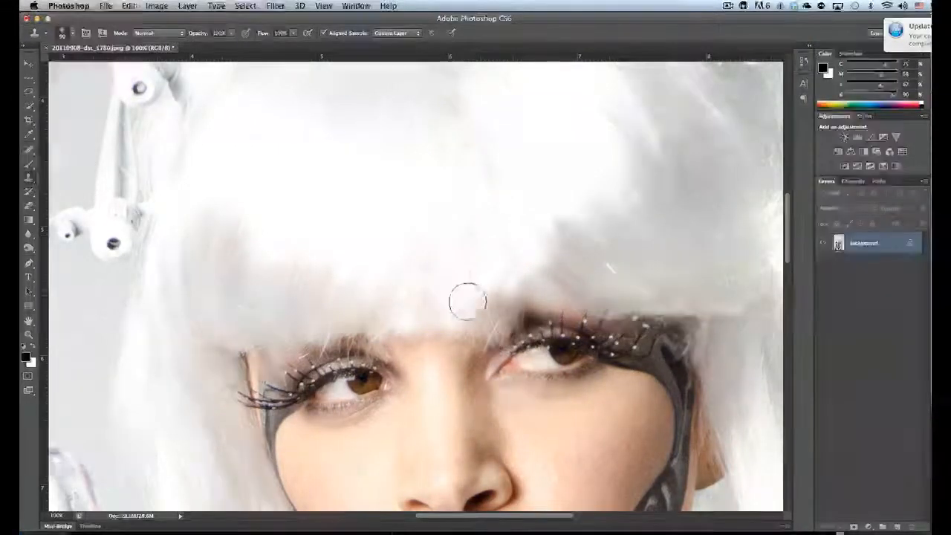
{"action": "left_click_drag", "start_coordinate": [467, 301], "coordinate": [535, 288]}
{"action": "left_click", "coordinate": [554, 273], "text": "alt"}
{"action": "left_click", "coordinate": [480, 267], "text": "alt"}
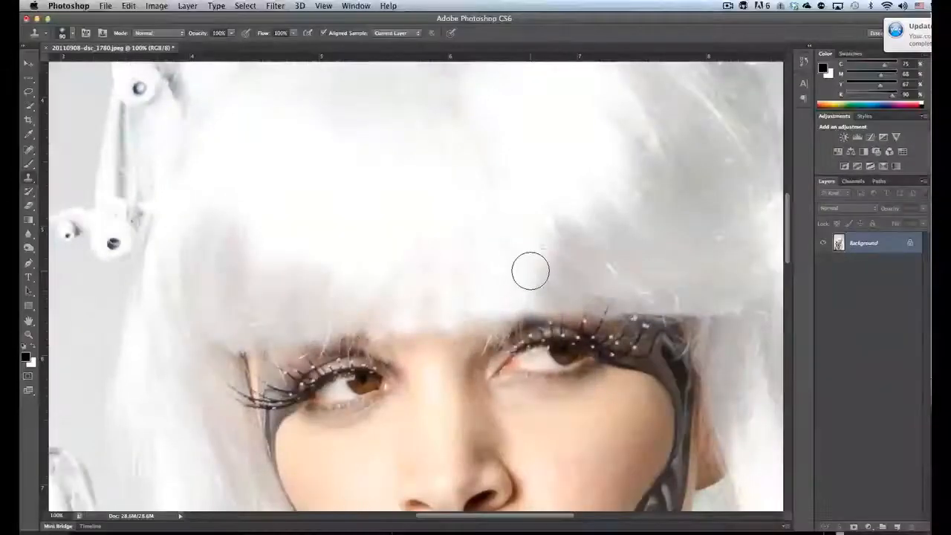
- Clone a copy of each eye onto the cheek directly below it
{"action": "scroll", "coordinate": [481, 268], "scroll_direction": "down", "scroll_amount": 3}
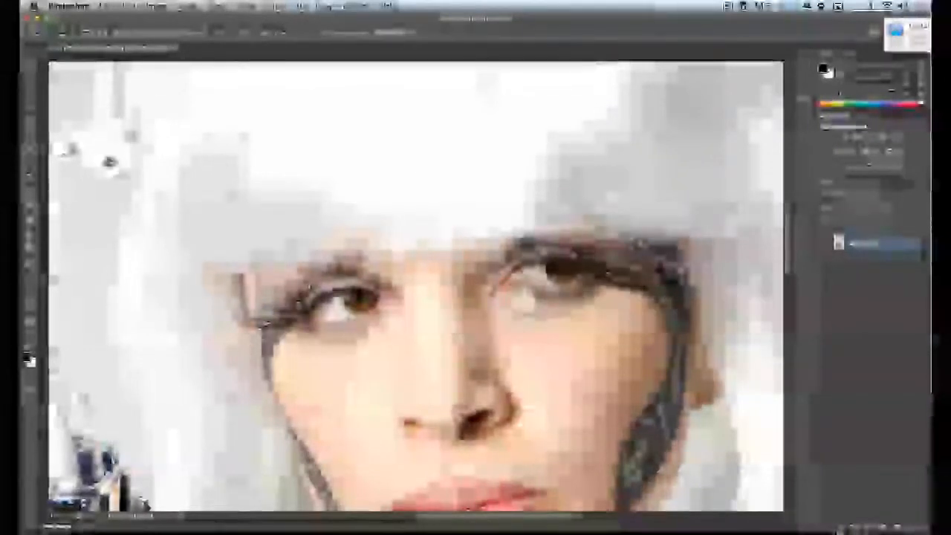
{"action": "left_click", "coordinate": [503, 276]}
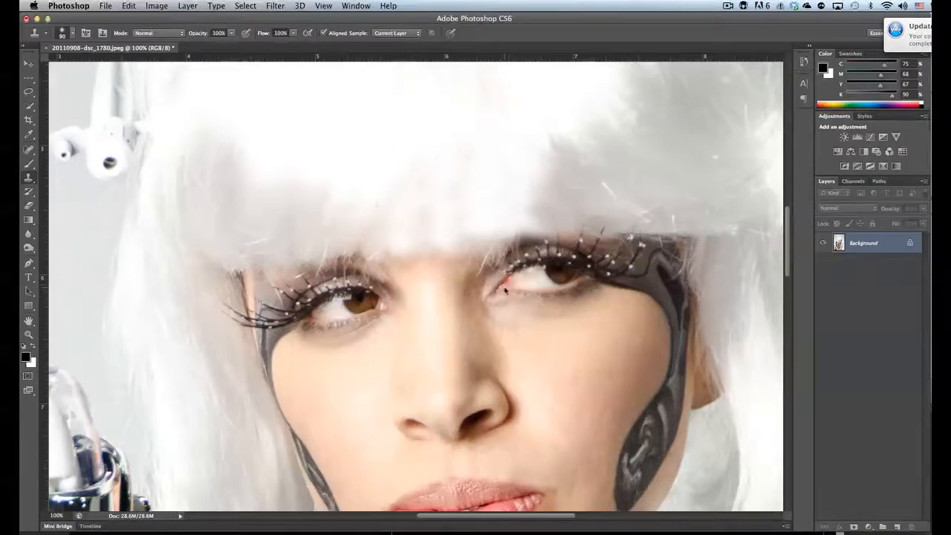
{"action": "mouse_move", "coordinate": [533, 358]}
{"action": "left_mouse_down"}
{"action": "mouse_move", "coordinate": [599, 346]}
{"action": "mouse_move", "coordinate": [587, 333]}
{"action": "mouse_move", "coordinate": [551, 344]}
{"action": "left_mouse_up"}
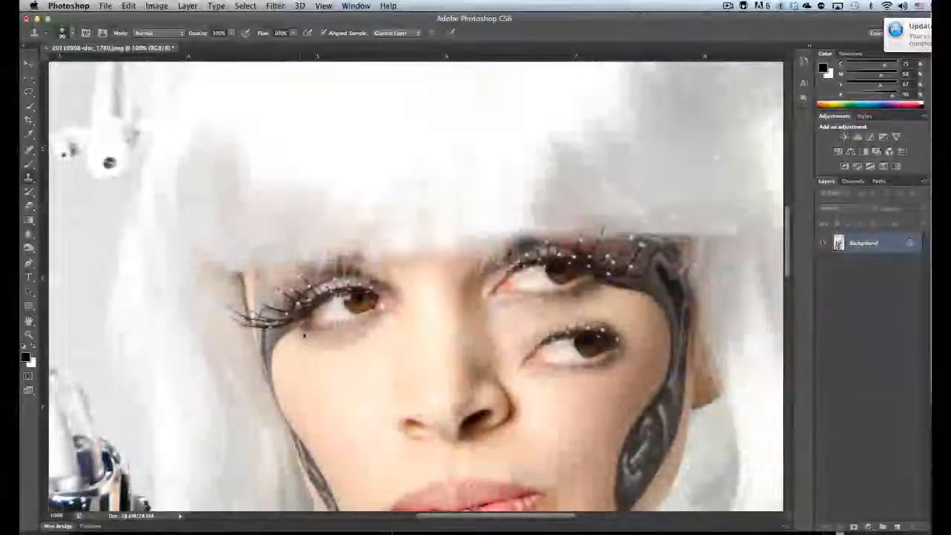
{"action": "left_click", "coordinate": [301, 323], "text": "alt"}
{"action": "left_click_drag", "start_coordinate": [305, 390], "coordinate": [371, 365]}
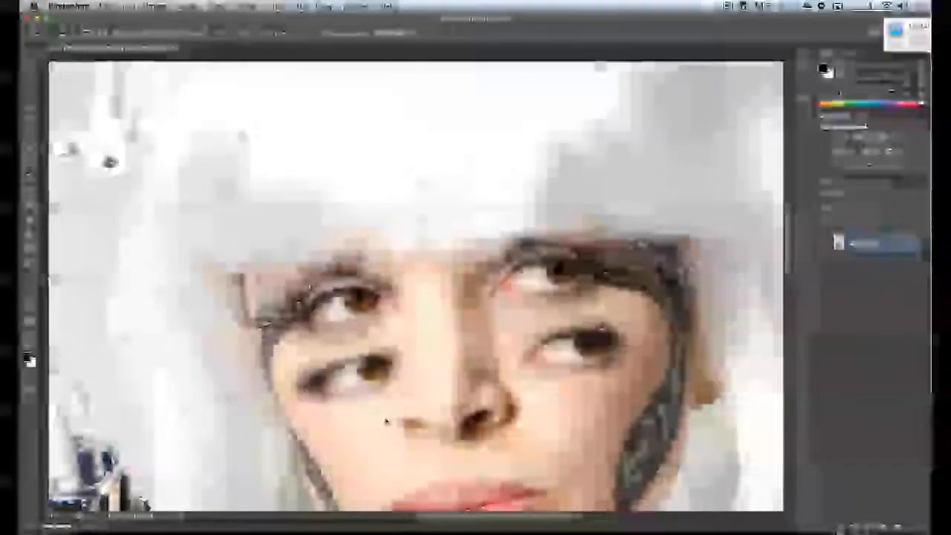
- Show more of the portrait and enlarge the Clone Stamp brush to size 600
{"action": "key", "text": "super+0"}
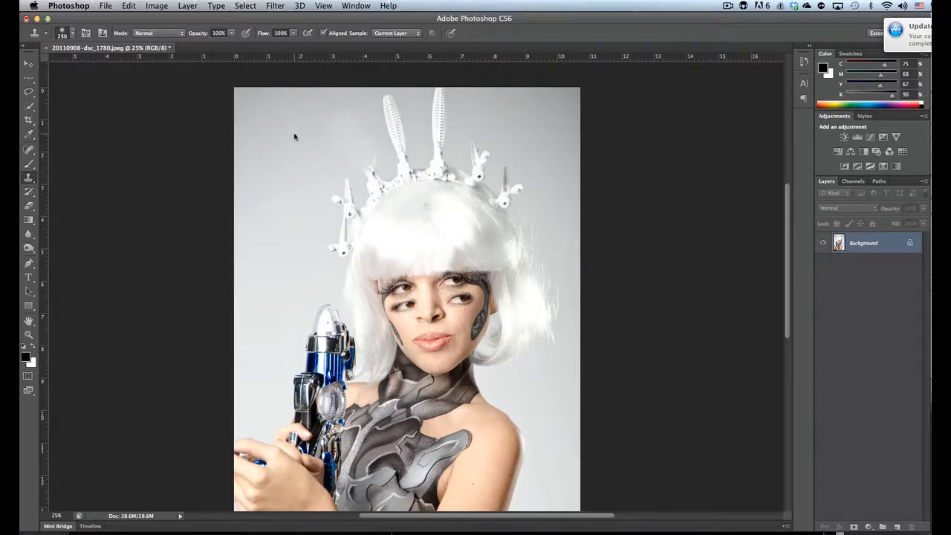
{"action": "key", "text": "bracketright"}
{"action": "key", "text": "bracketright"}
- Open the Save As dialog for the retouched portrait
{"action": "left_click", "coordinate": [105, 5]}
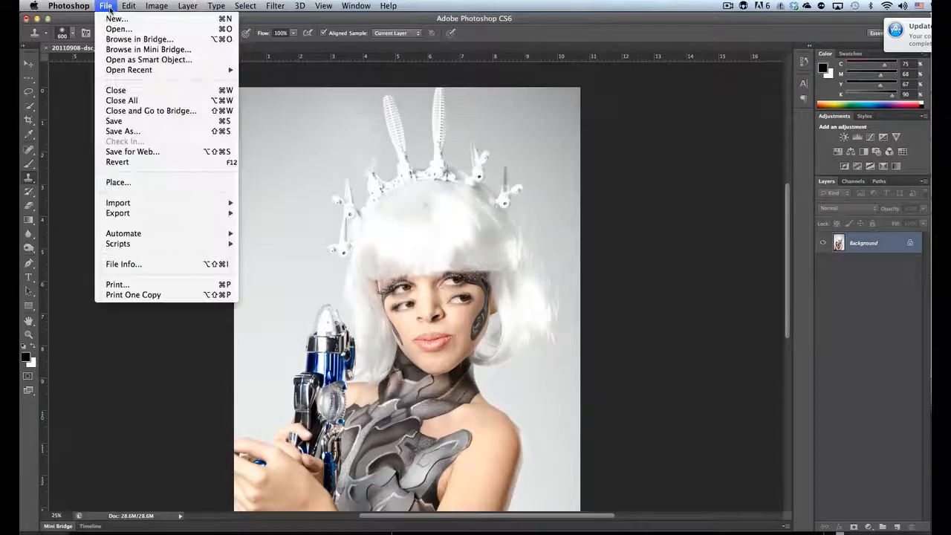
{"action": "left_click", "coordinate": [123, 132]}
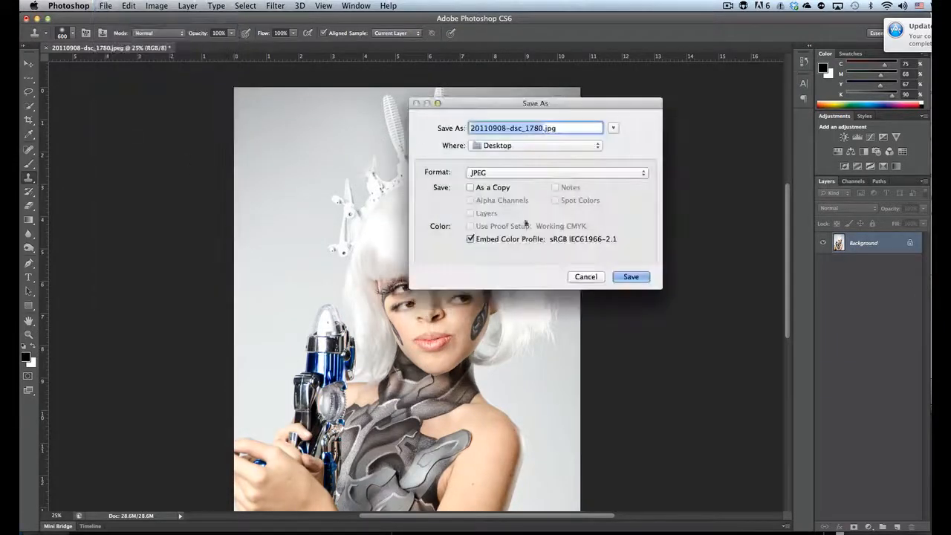